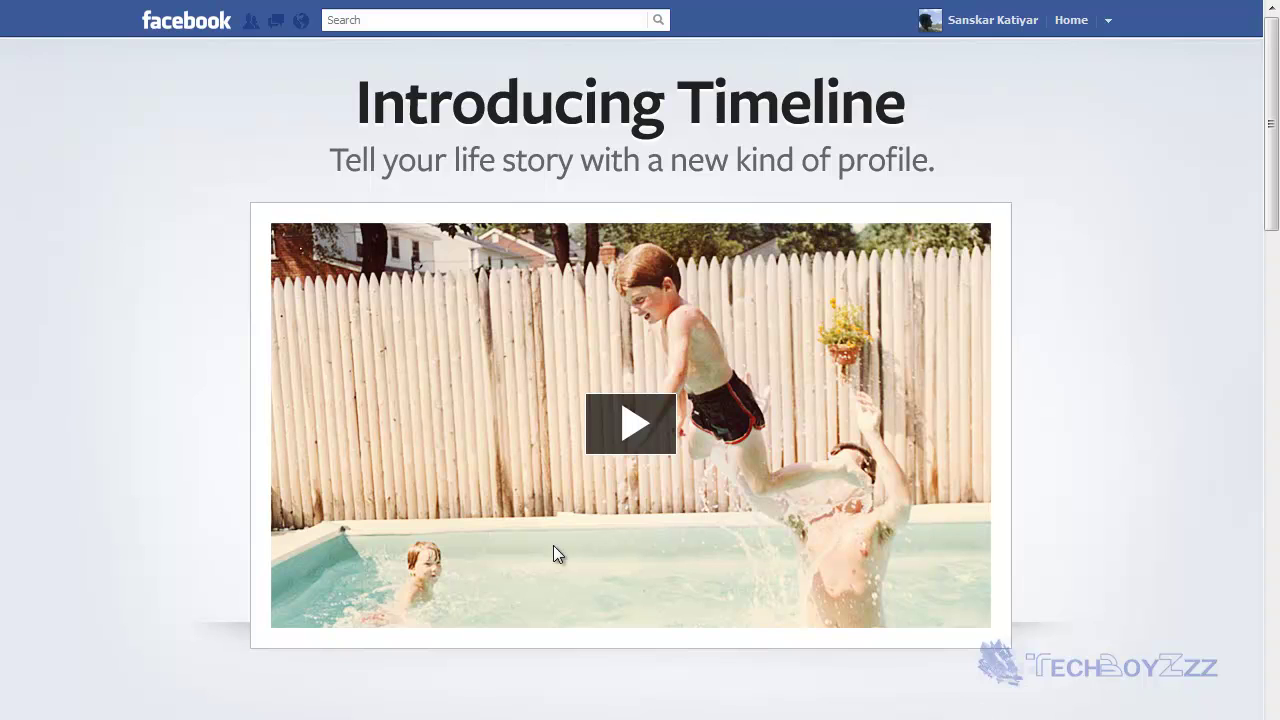
Scroll through the Timeline tour's Your Cover and Your Stories sections, then back to the sample profile
scroll(1106, 370, down, 4)
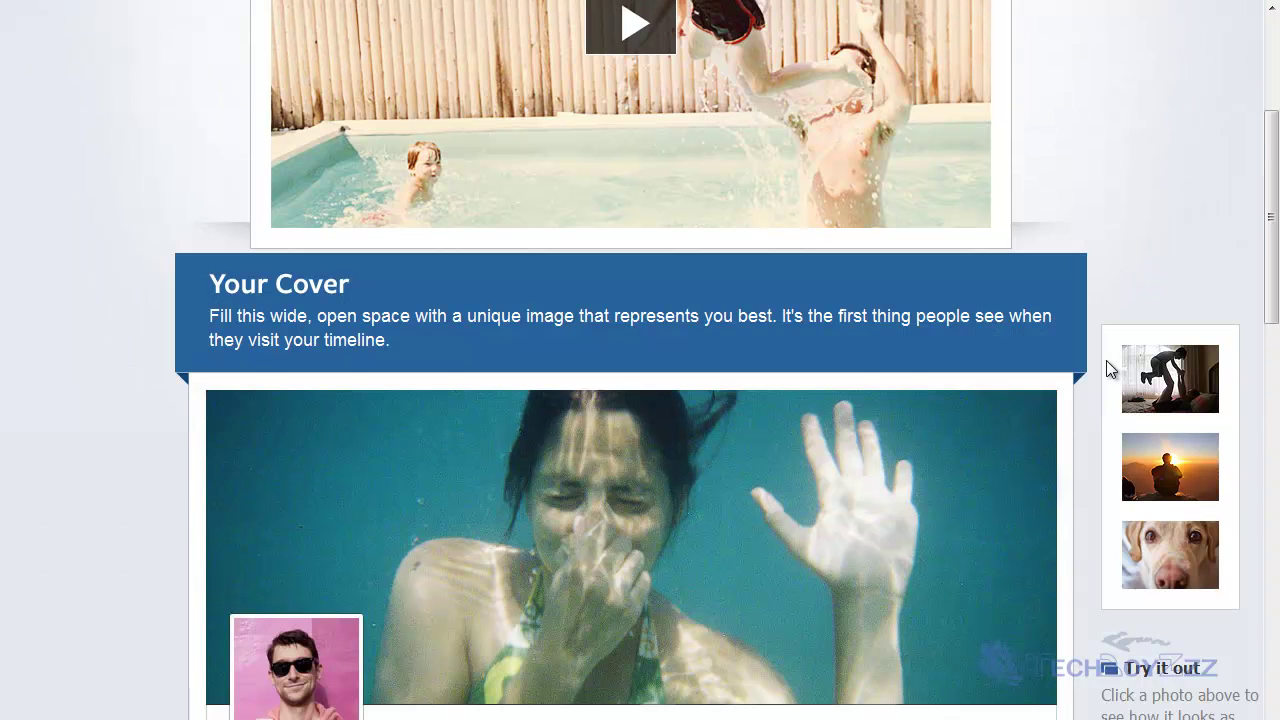
scroll(1108, 369, down, 2)
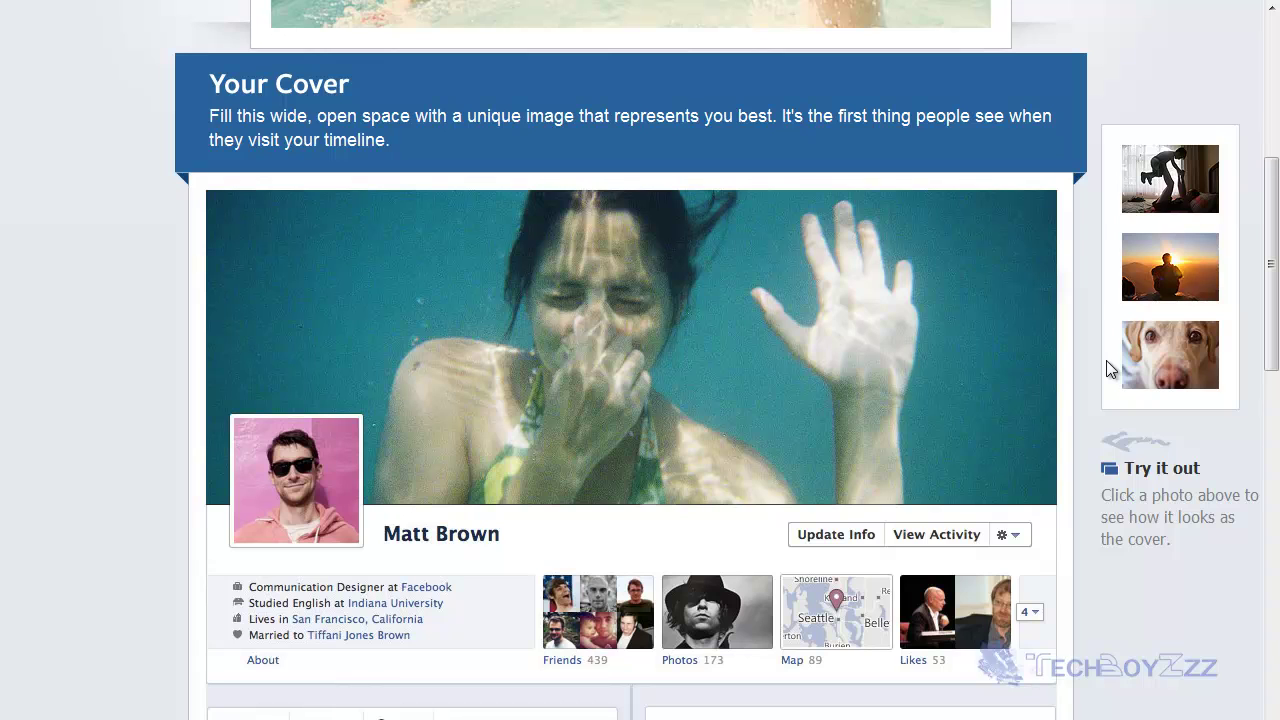
scroll(1110, 370, down, 3)
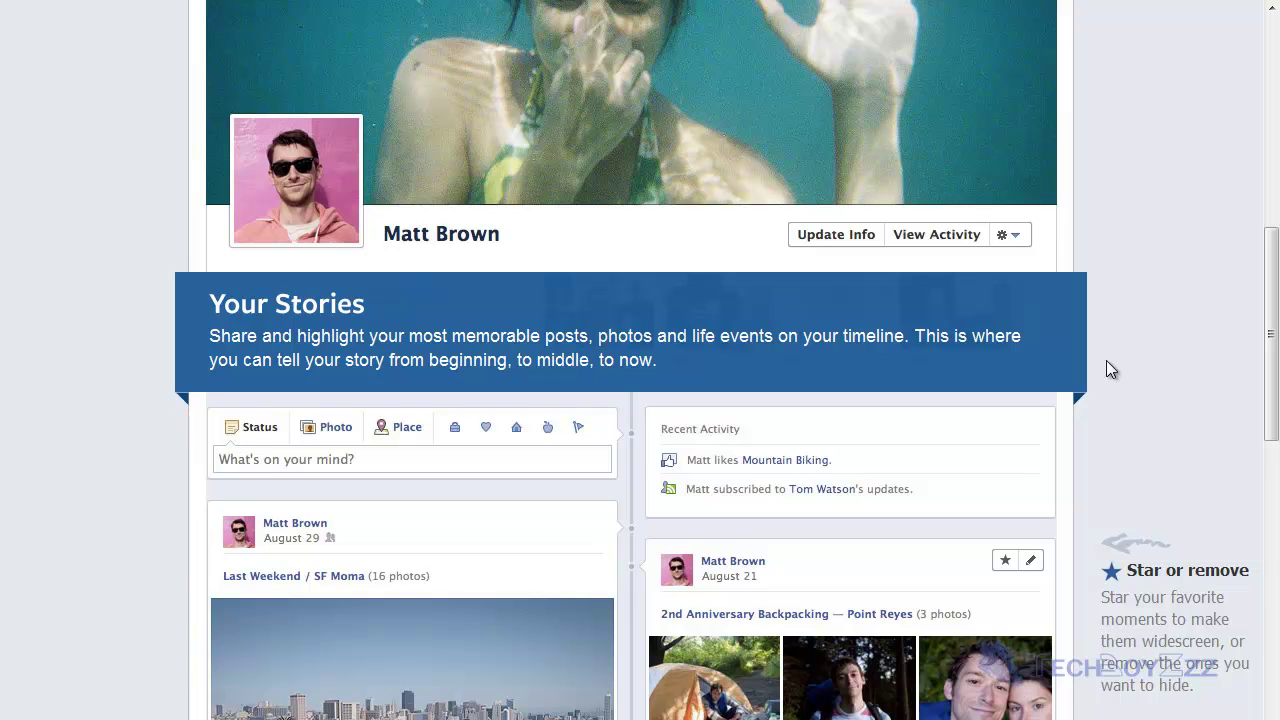
scroll(1106, 362, down, 2)
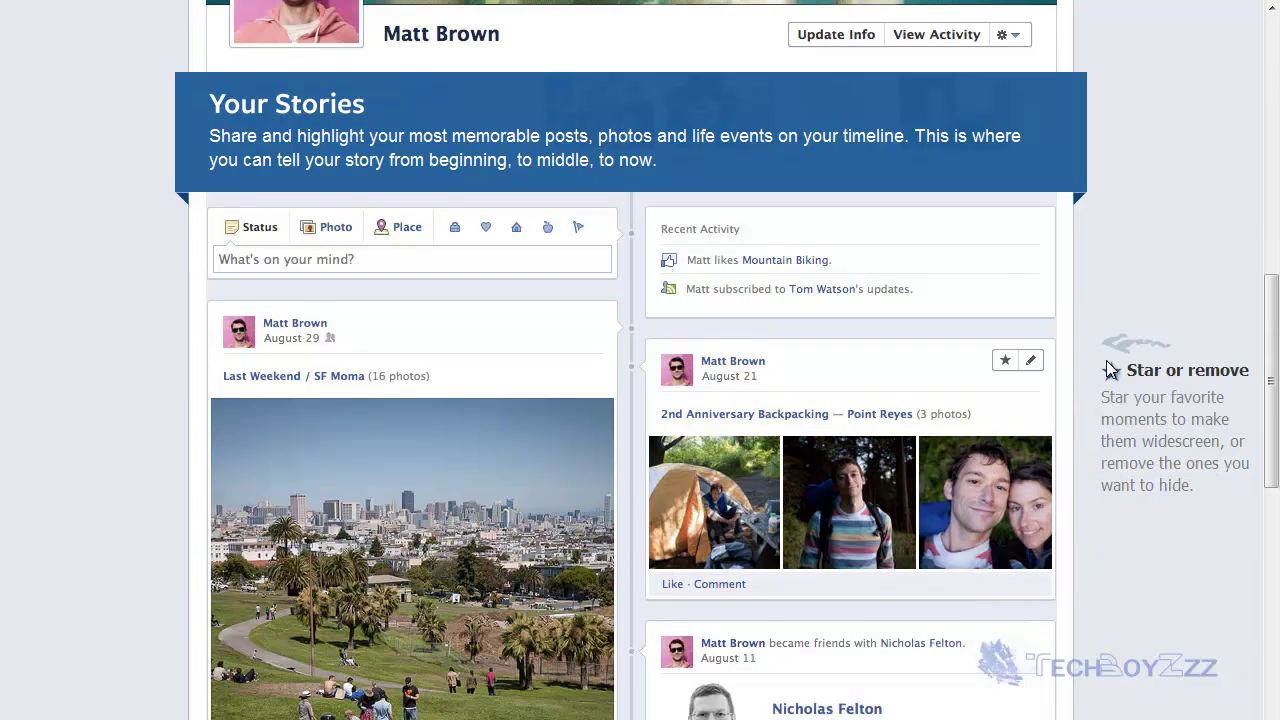
scroll(1110, 370, down, 1)
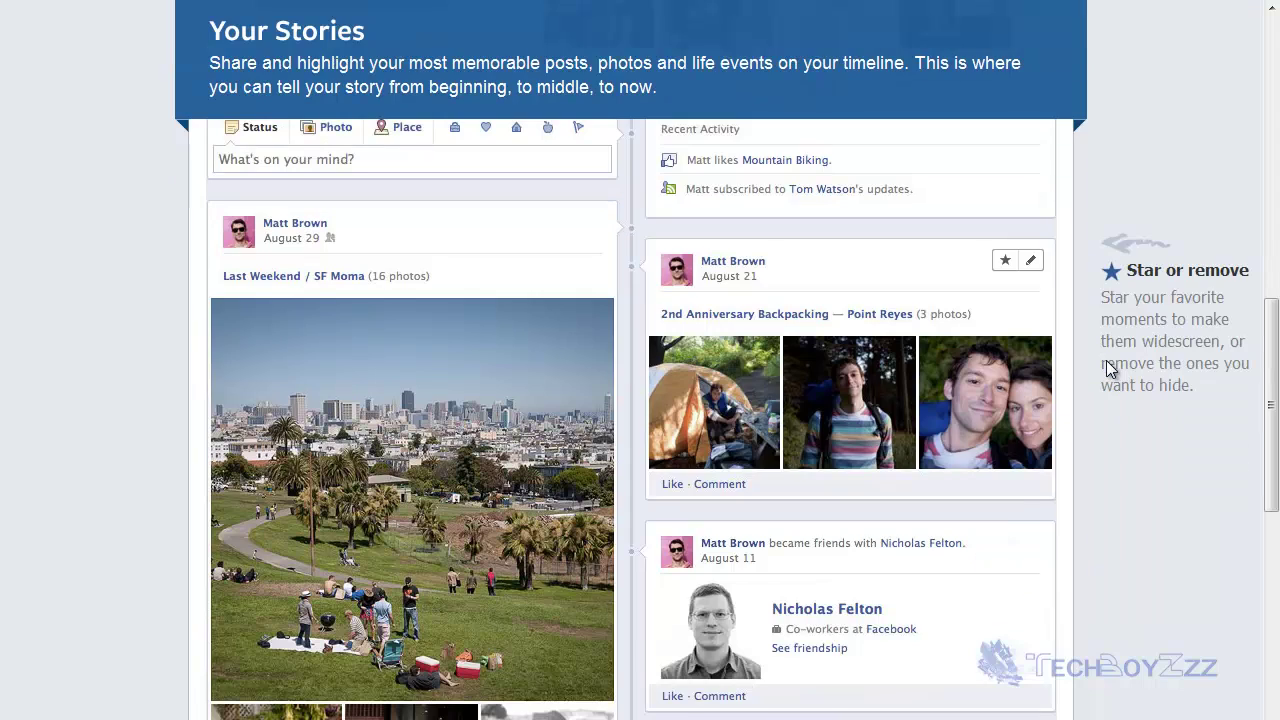
drag(1271, 370, 1273, 168)
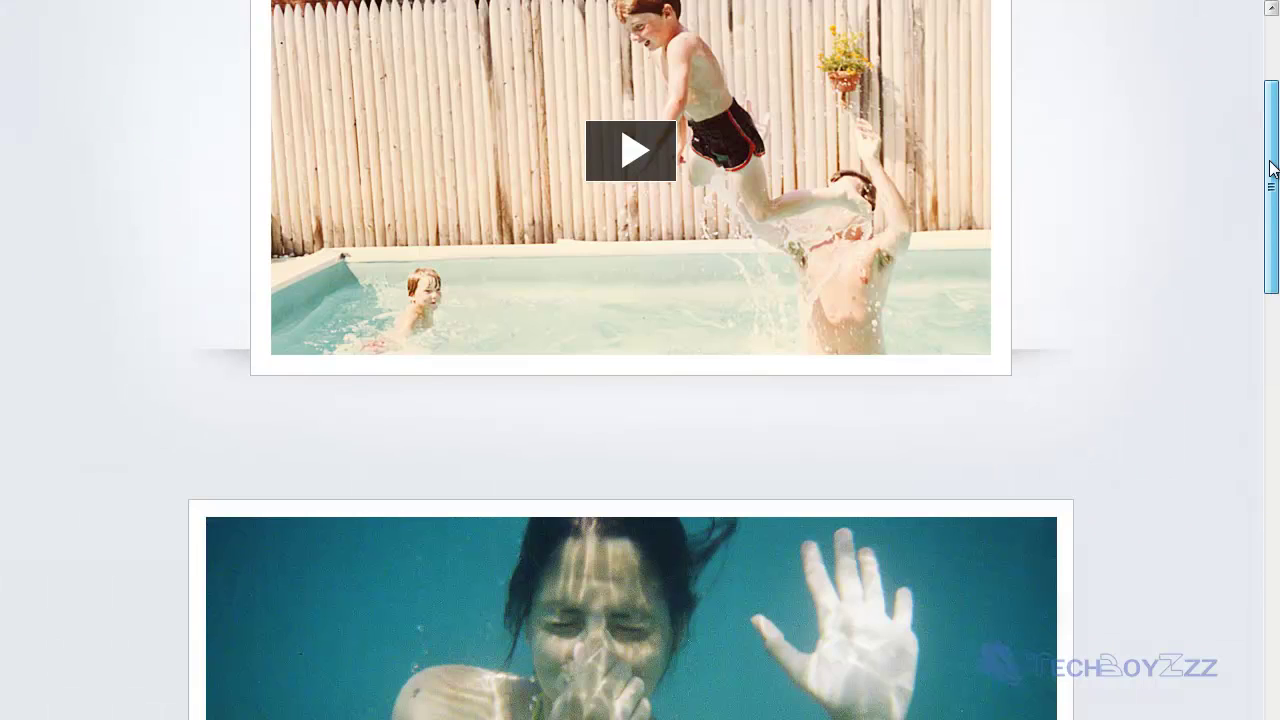
drag(1273, 170, 1260, 260)
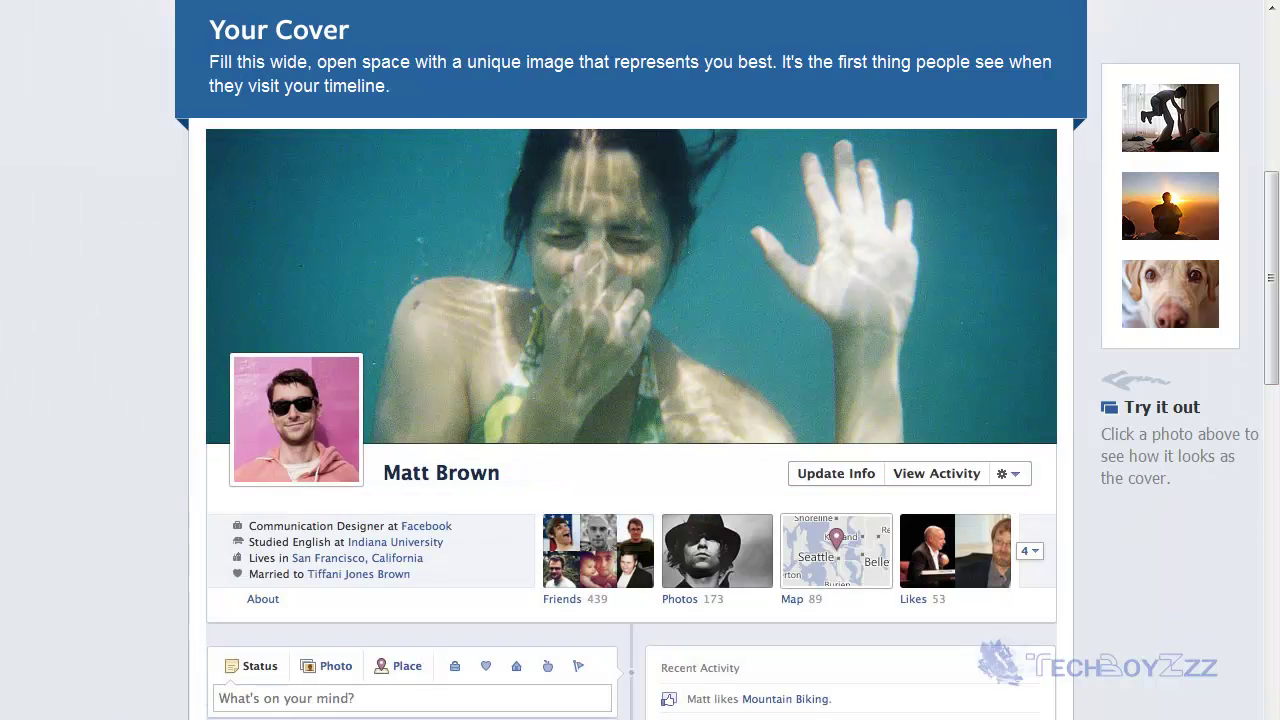
scroll(6, 677, down, 2)
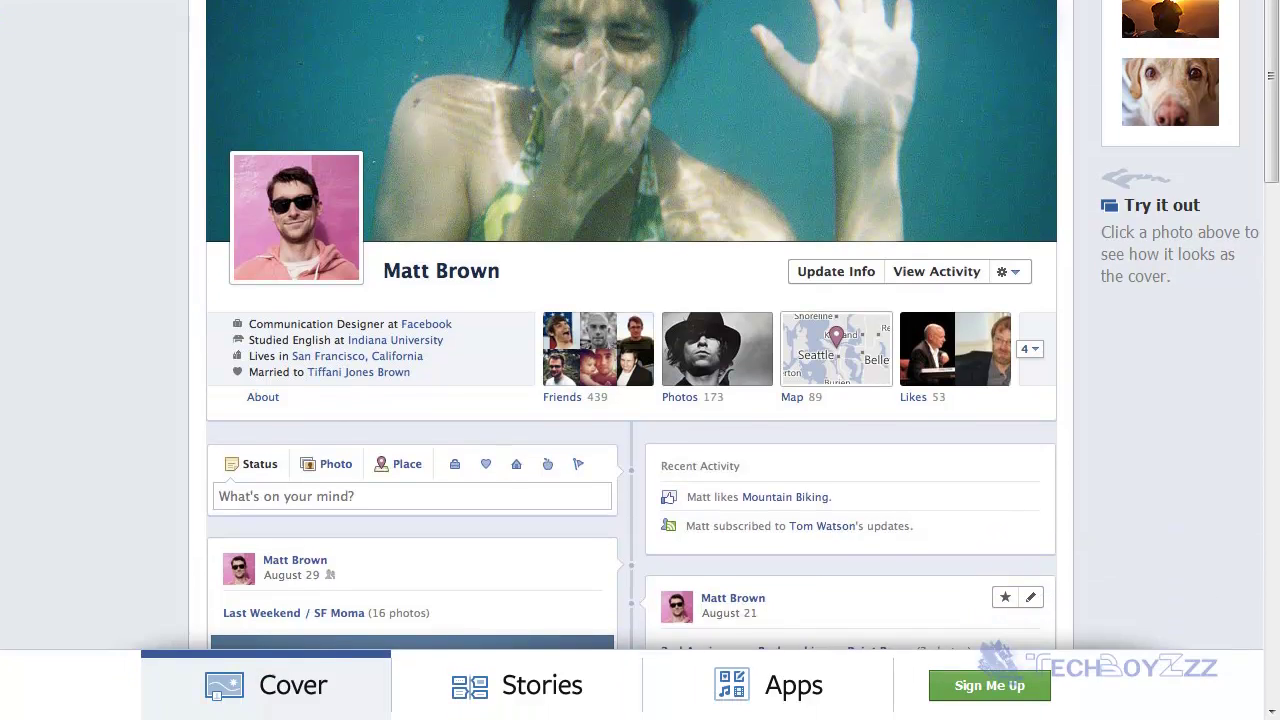
Choose Sign Me Up, close the 'coming soon' popup, and return to the Introducing Timeline heading
click(975, 699)
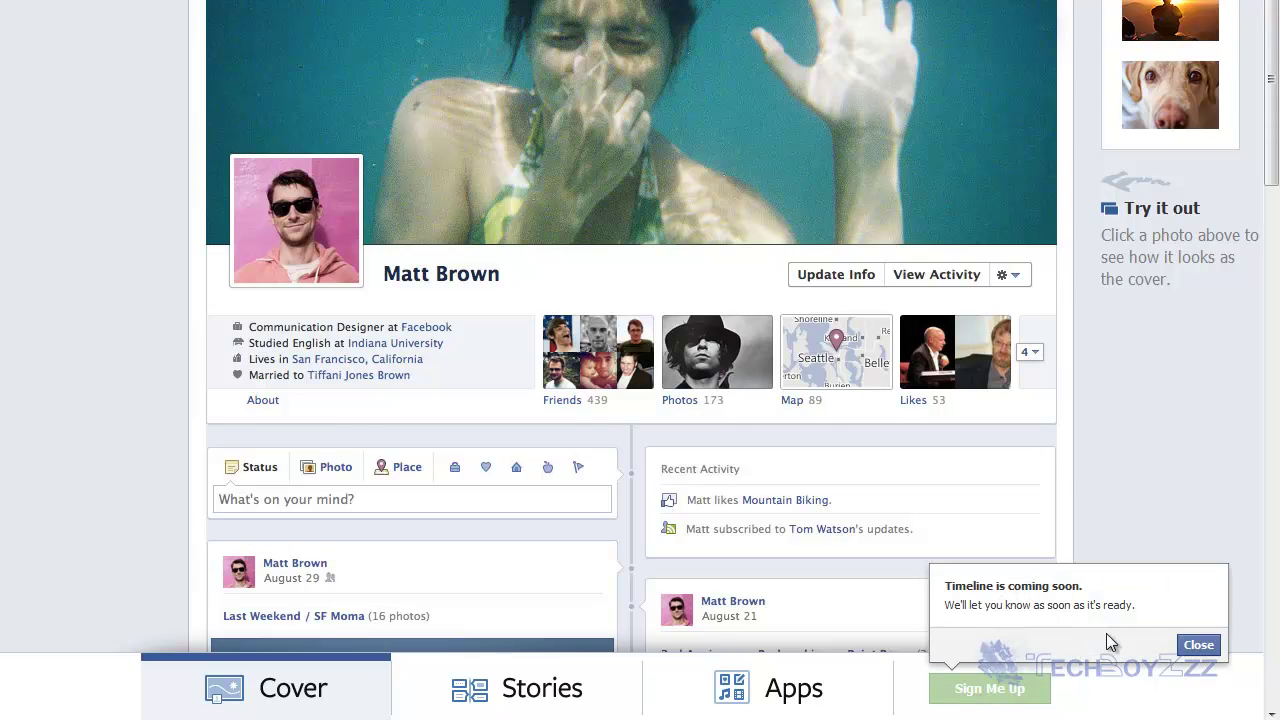
click(1197, 646)
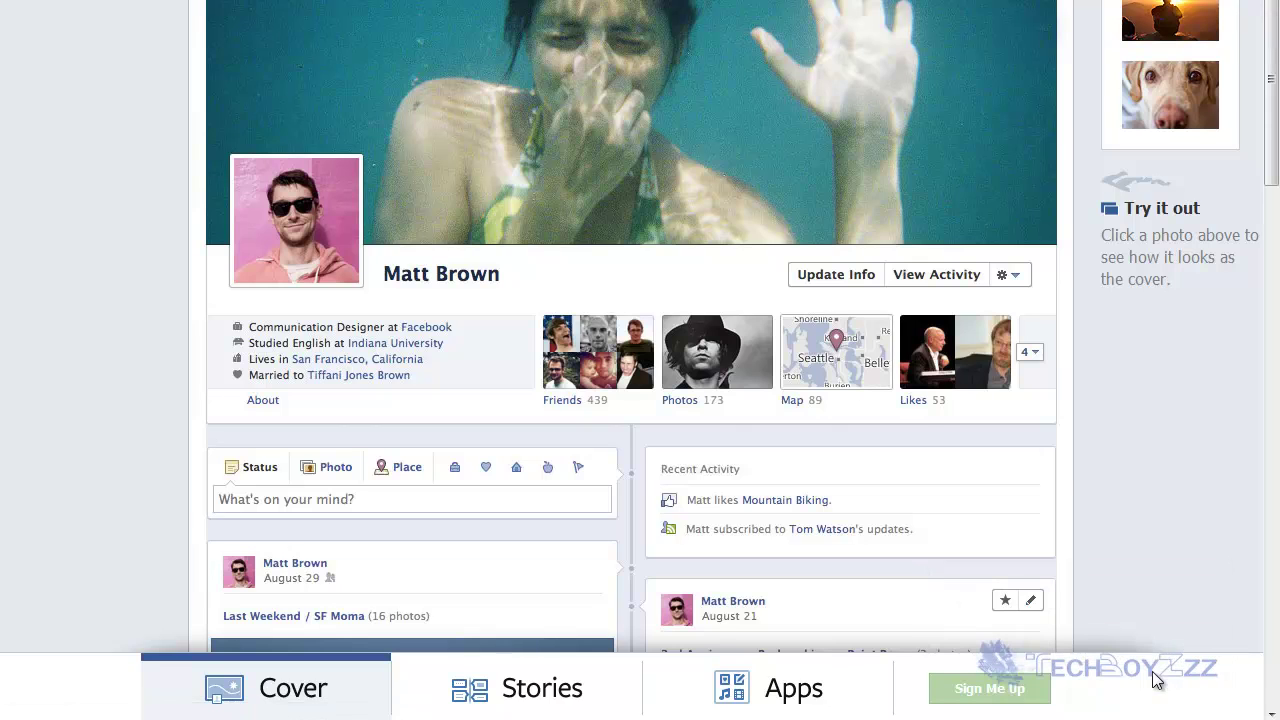
scroll(5, 128, up, 2)
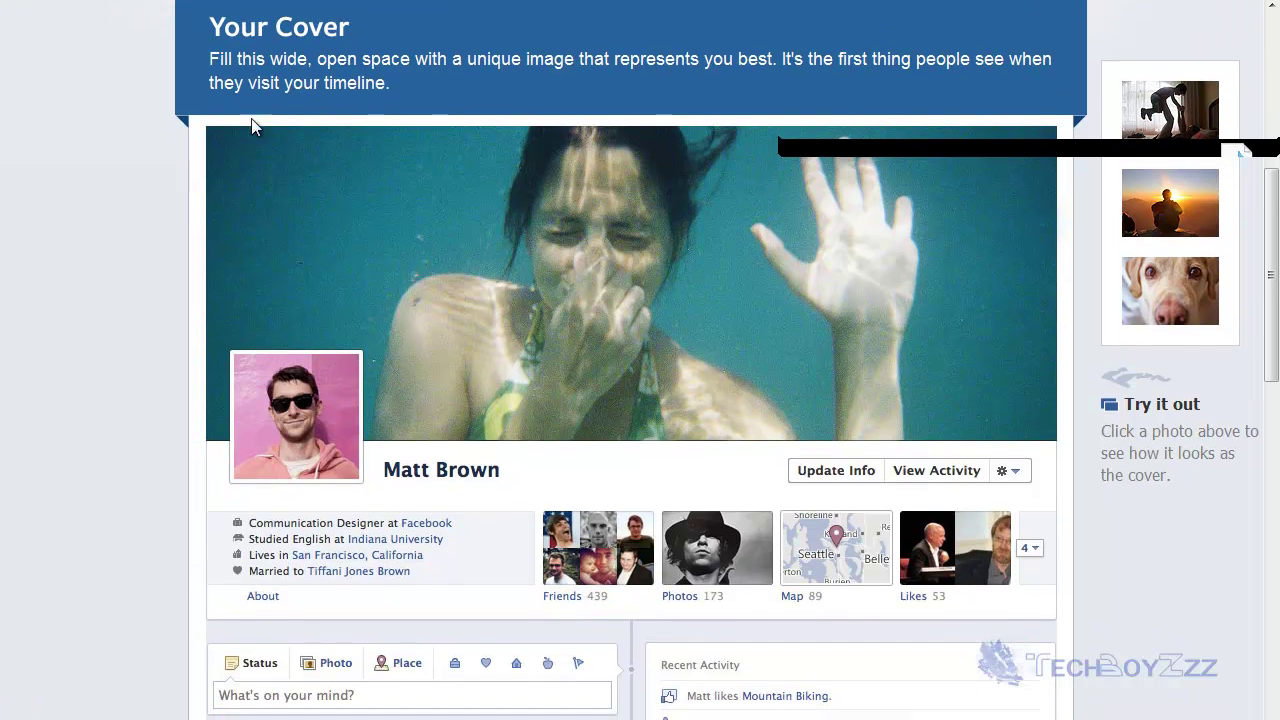
scroll(640, 360, up, 7)
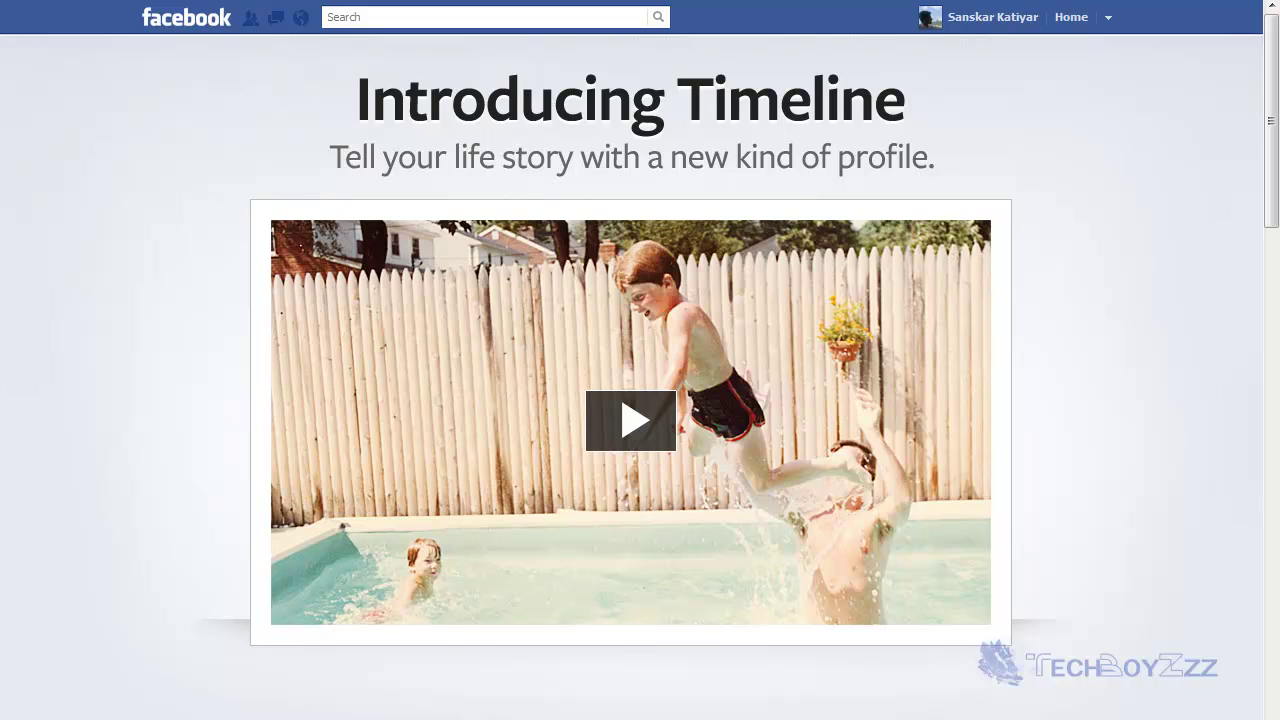
Go to the Facebook Developers site and open its Apps page
key(ctrl+l)
text(https://www.devel)
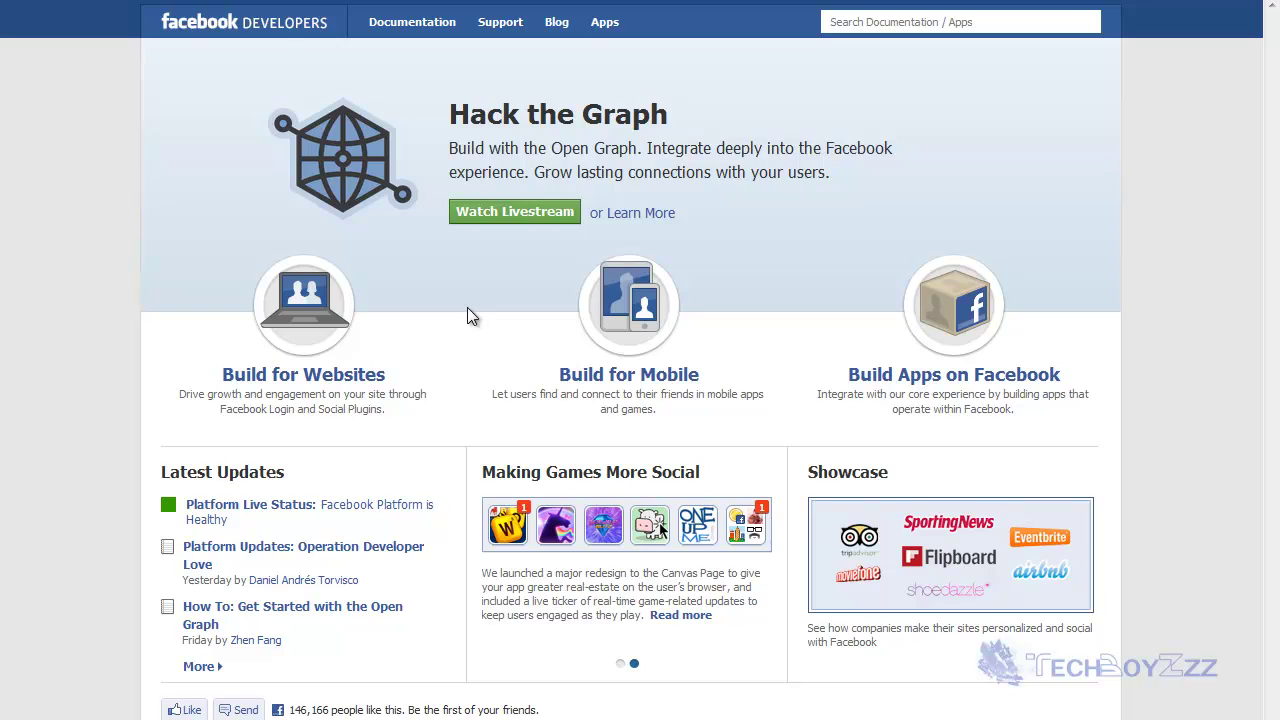
click(615, 26)
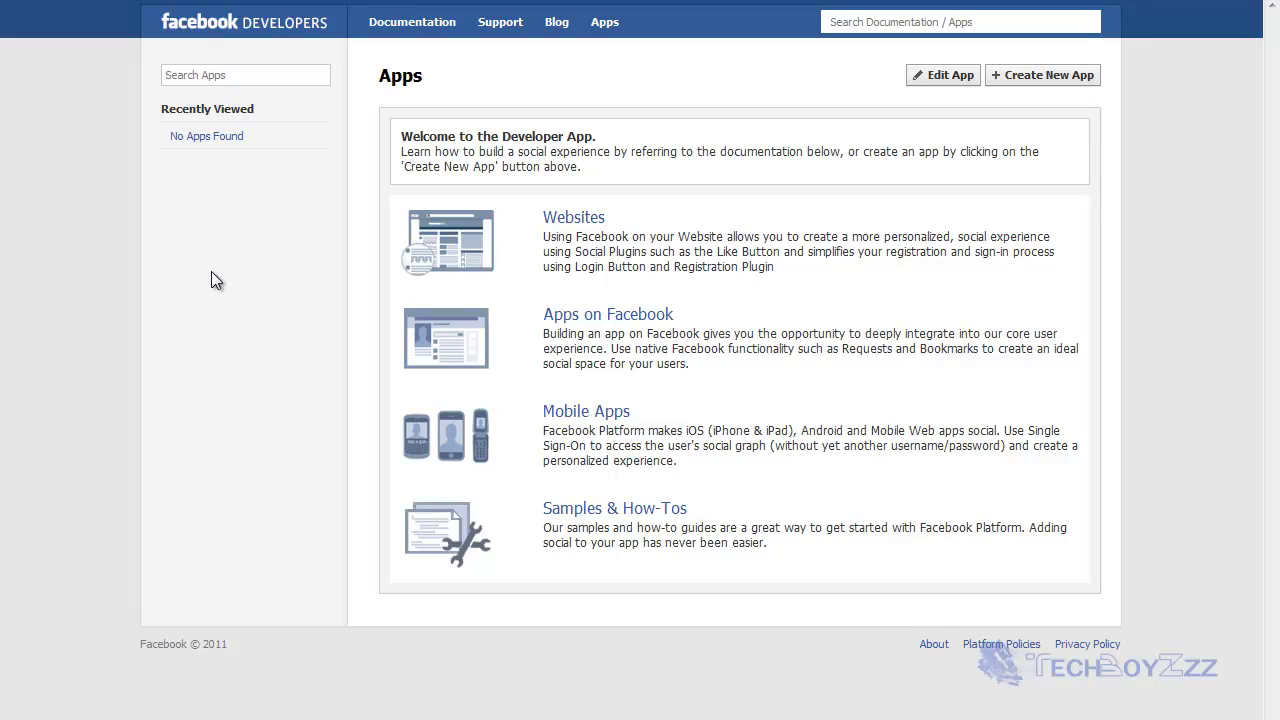
Start a new app and enter the display name 'TechBoyZzz - Streaming Pro'
click(1045, 76)
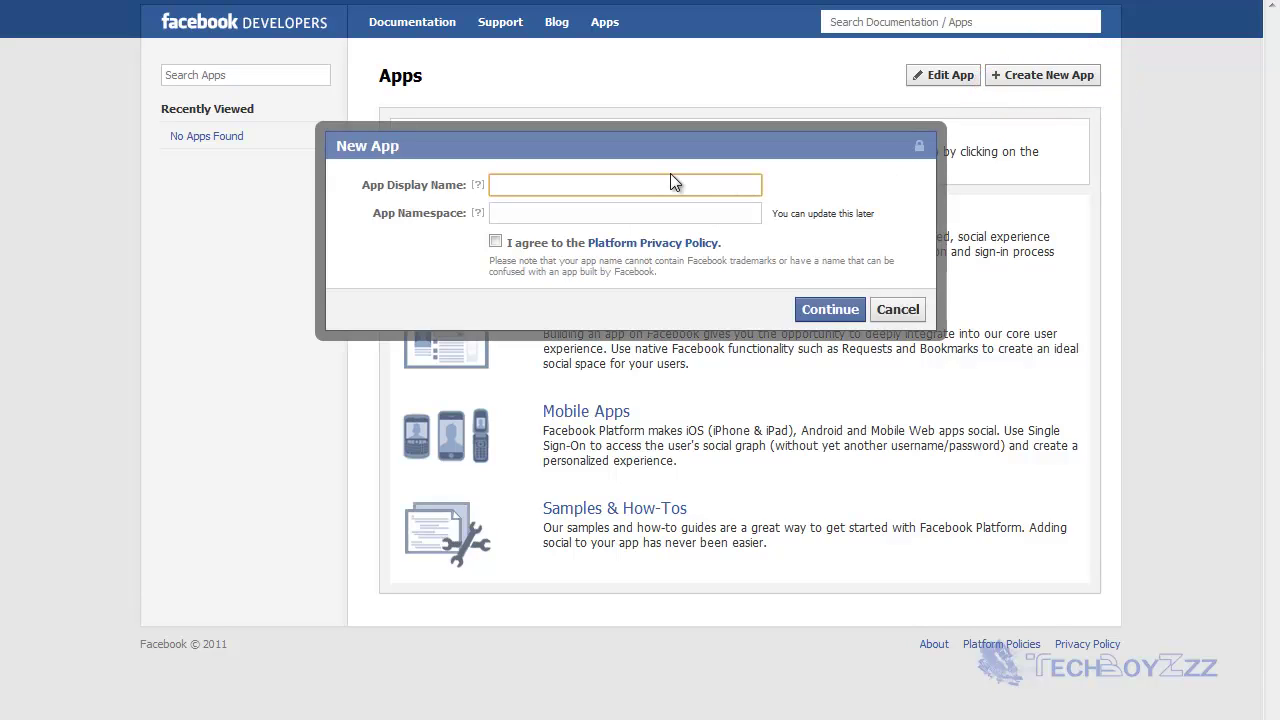
text(TechBoyZzz - Streaming PR)
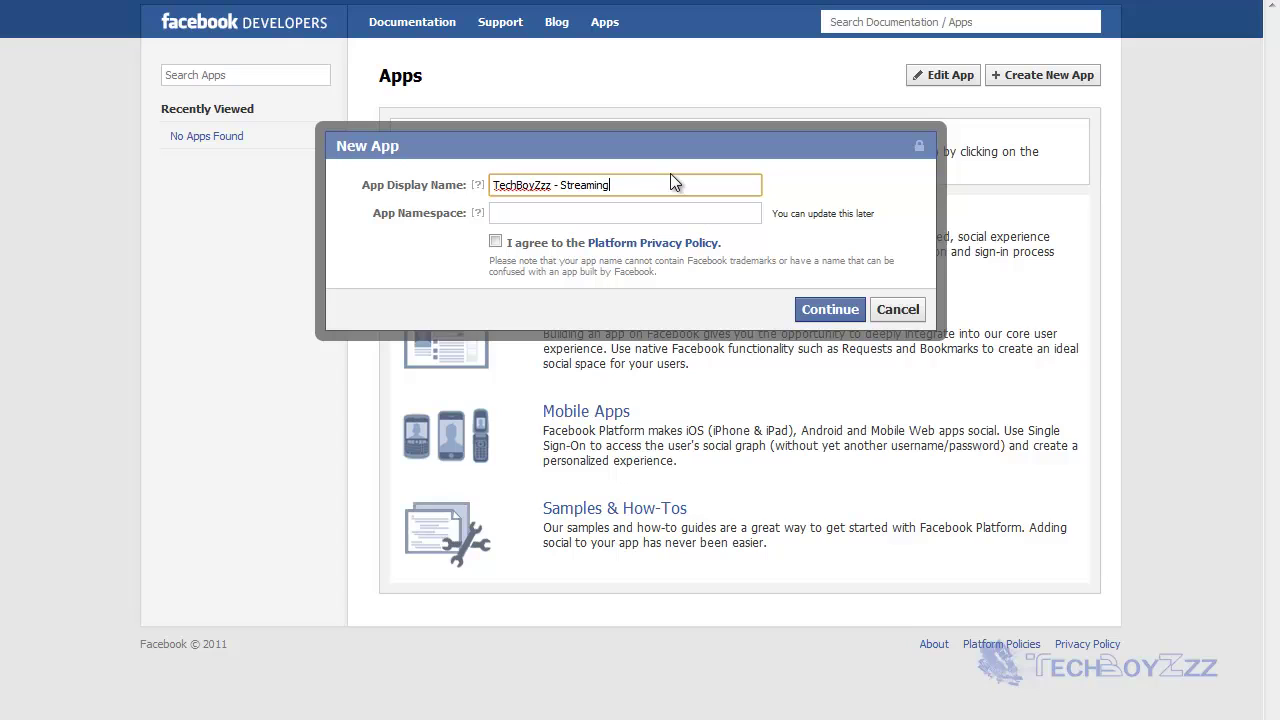
key(BackSpace)
text(ro)
drag(646, 183, 552, 186)
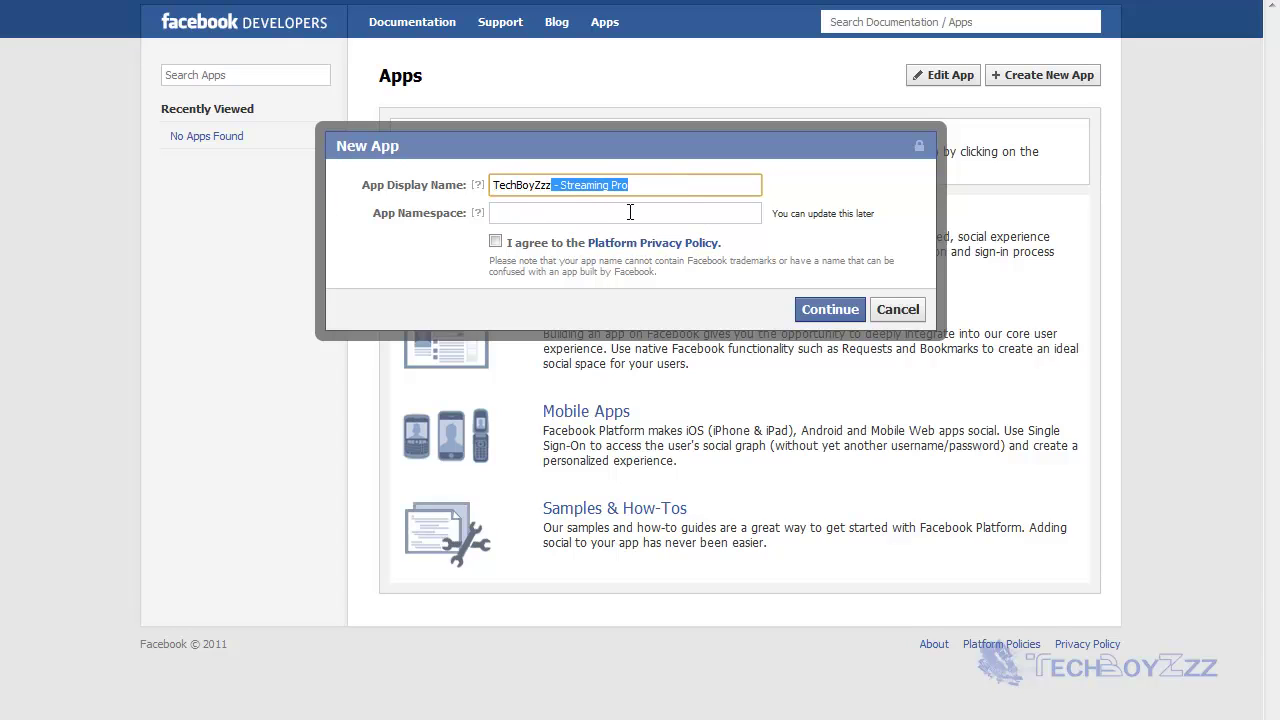
Set the namespace to tbstrmpro, accept the Platform Privacy Policy, and continue
click(630, 212)
text(tb)
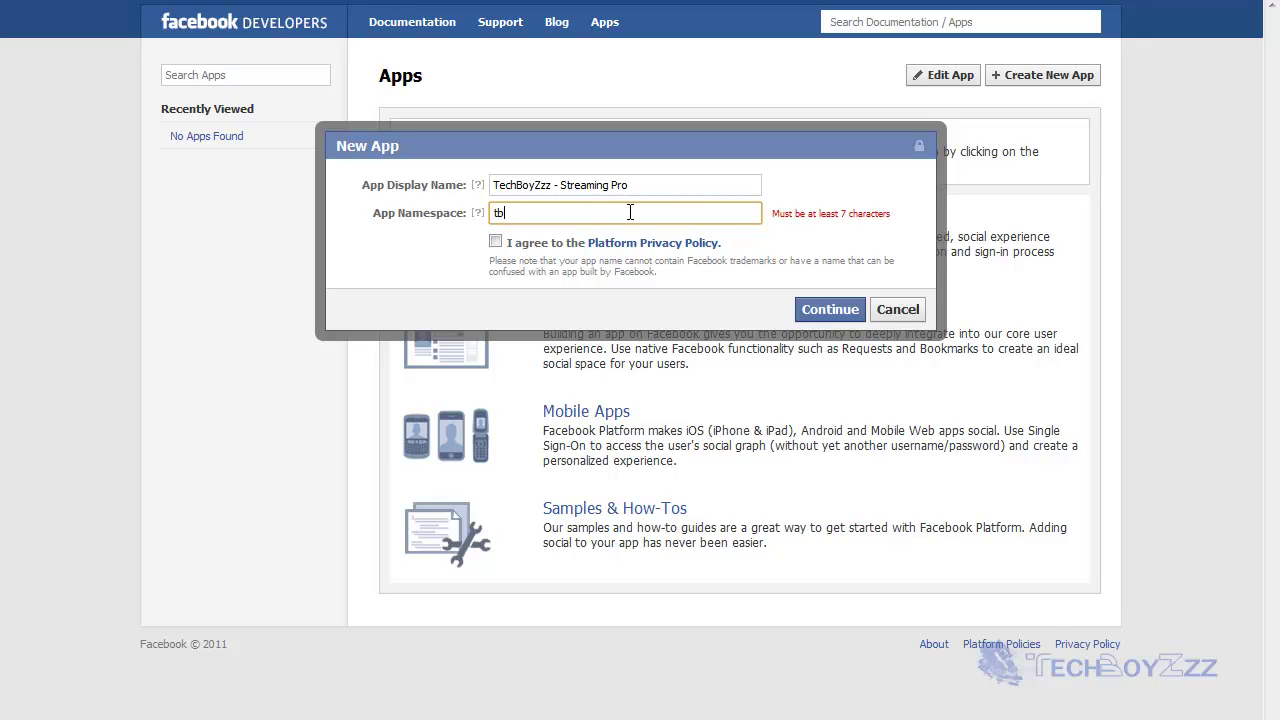
text(strmpro)
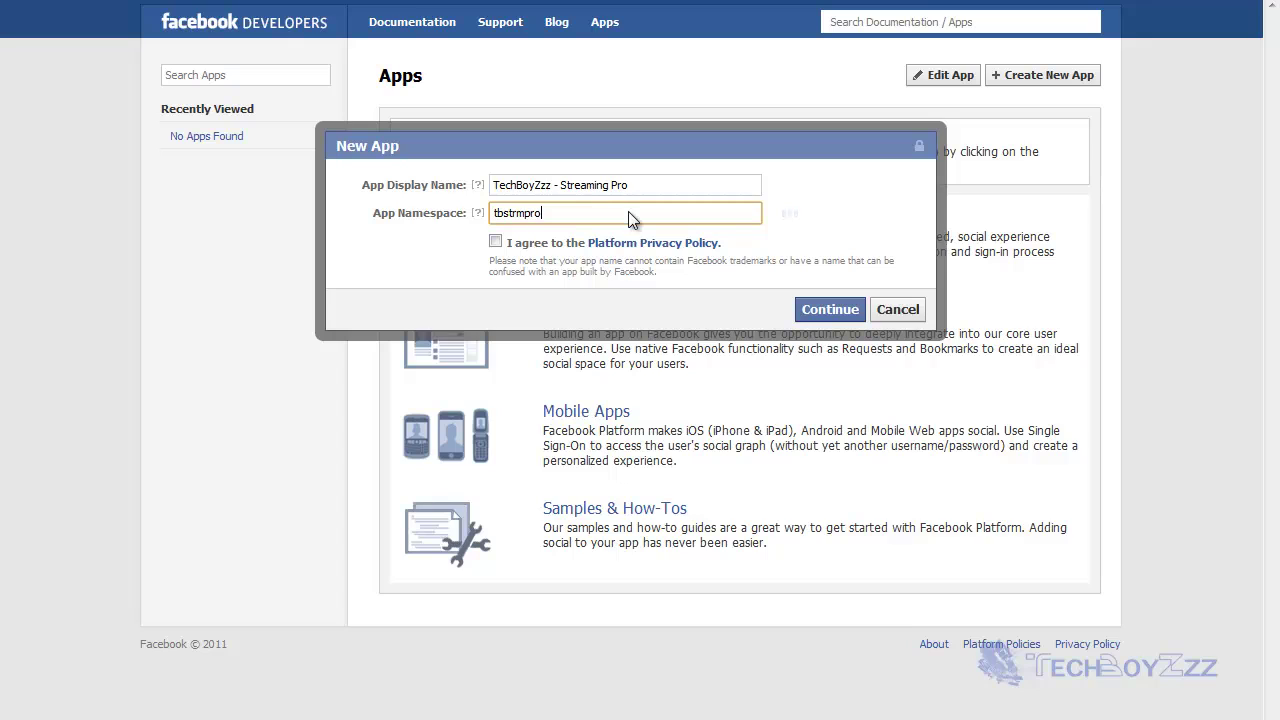
click(495, 243)
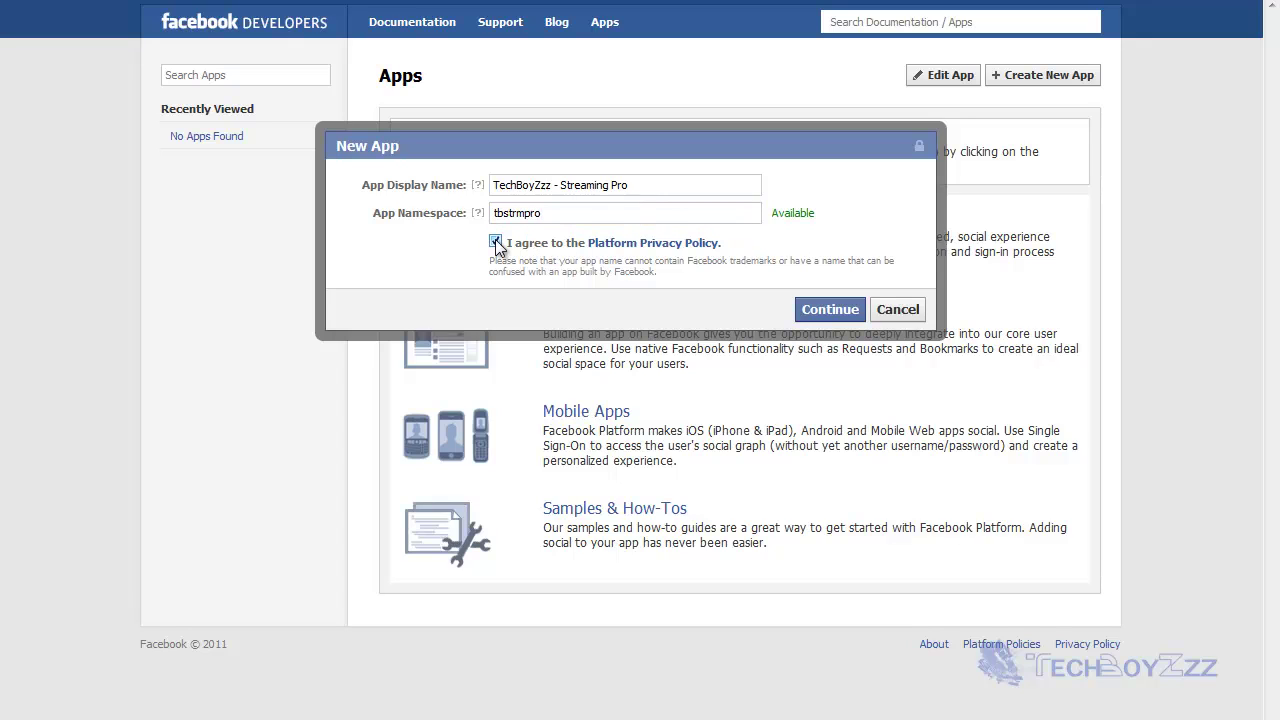
click(830, 310)
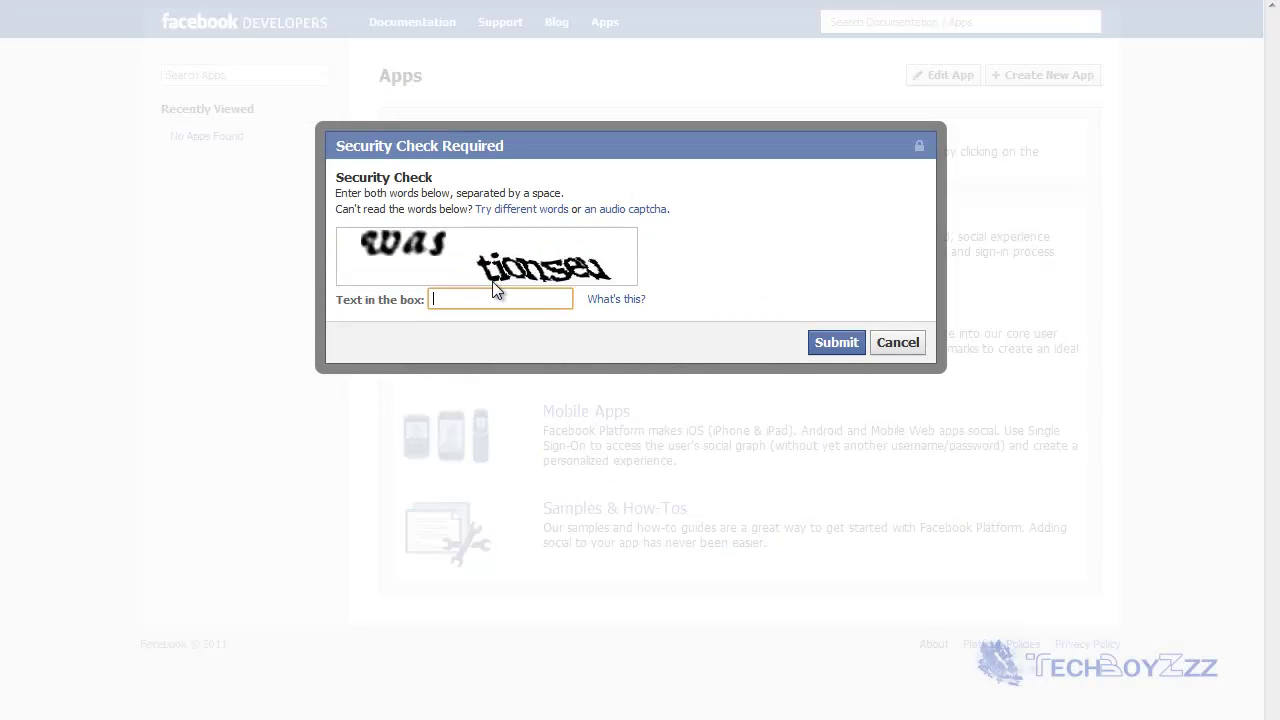
Enter the captcha words and submit the security check
text(was tionseu)
click(828, 342)
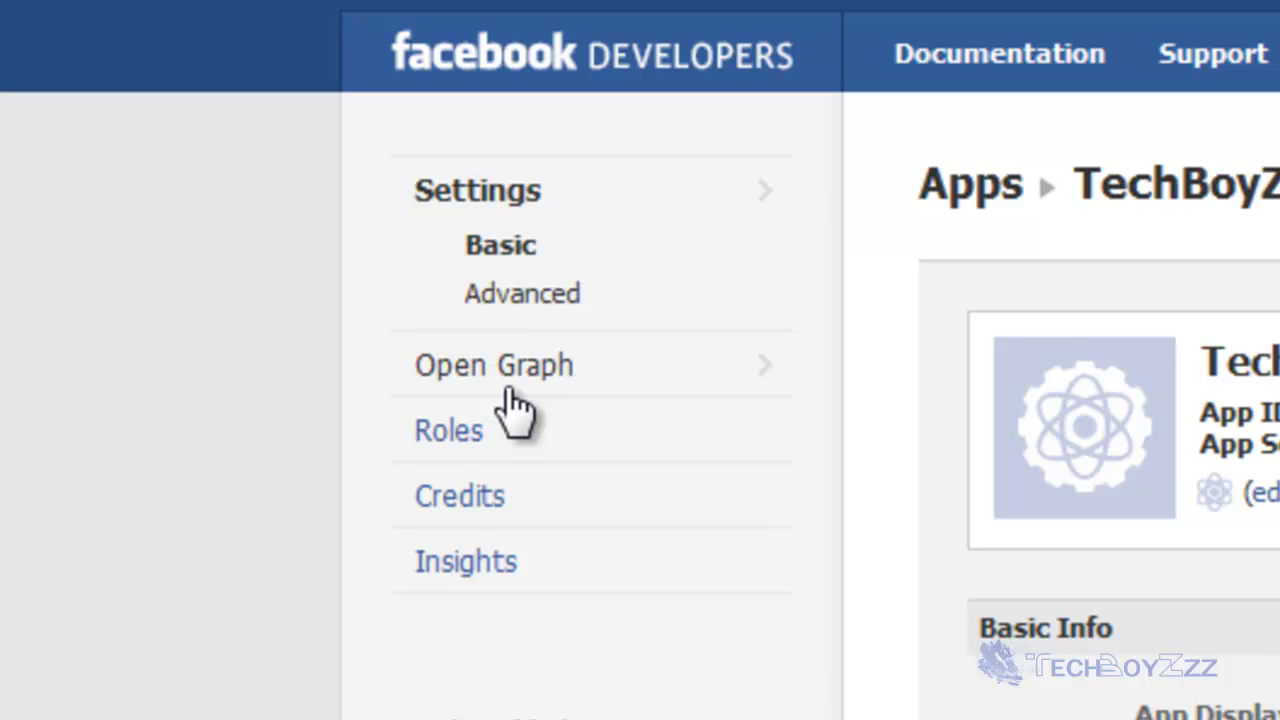
In Open Graph, define the action 'read' with object 'book' and get started
click(510, 390)
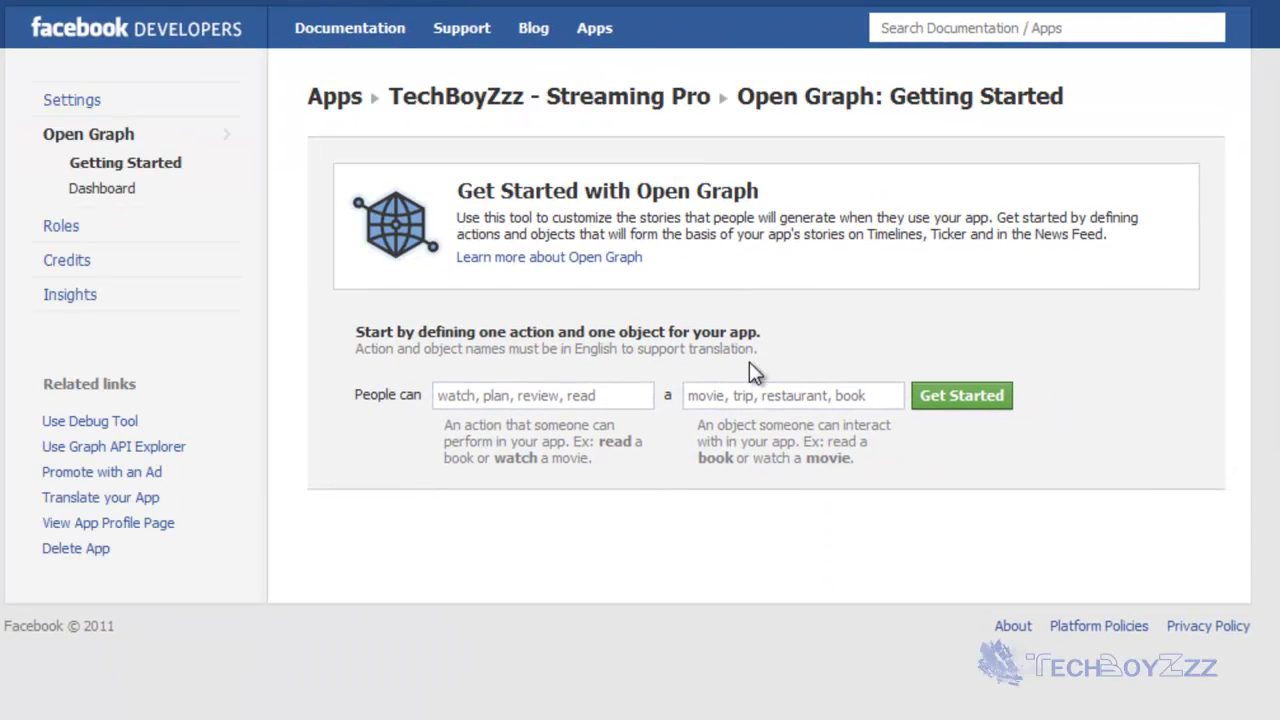
click(529, 390)
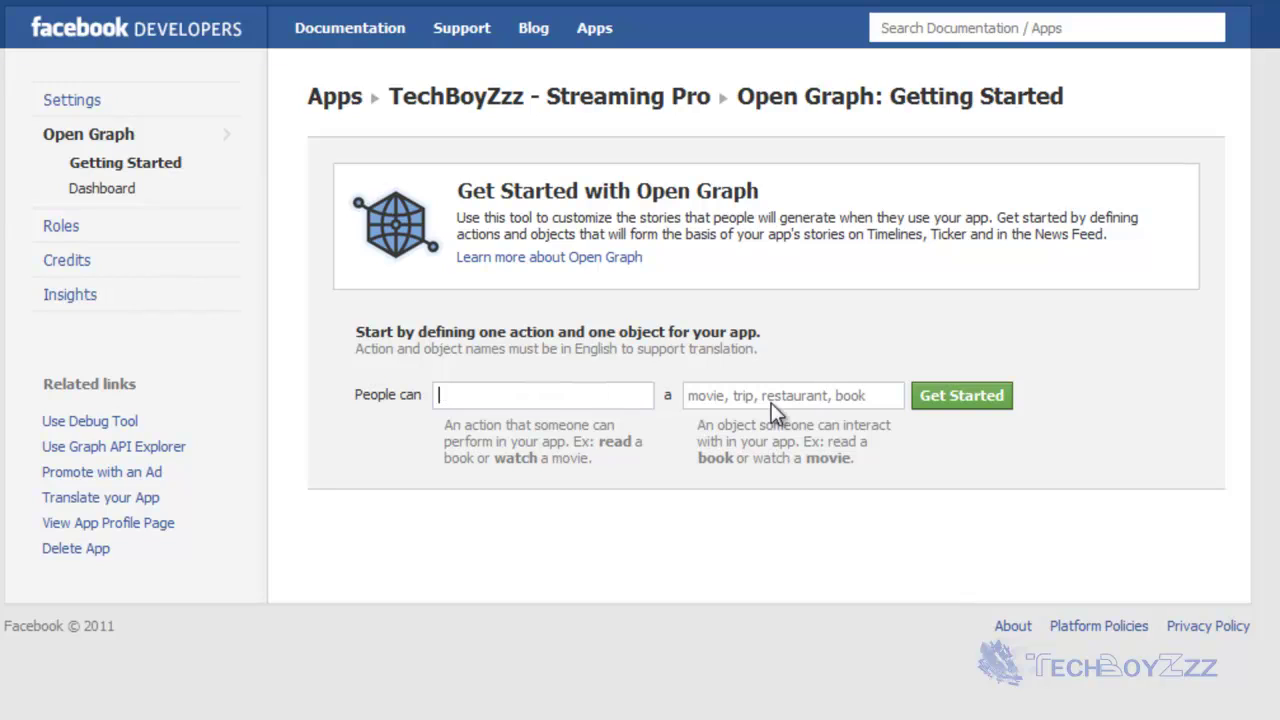
click(773, 403)
click(491, 395)
text(read)
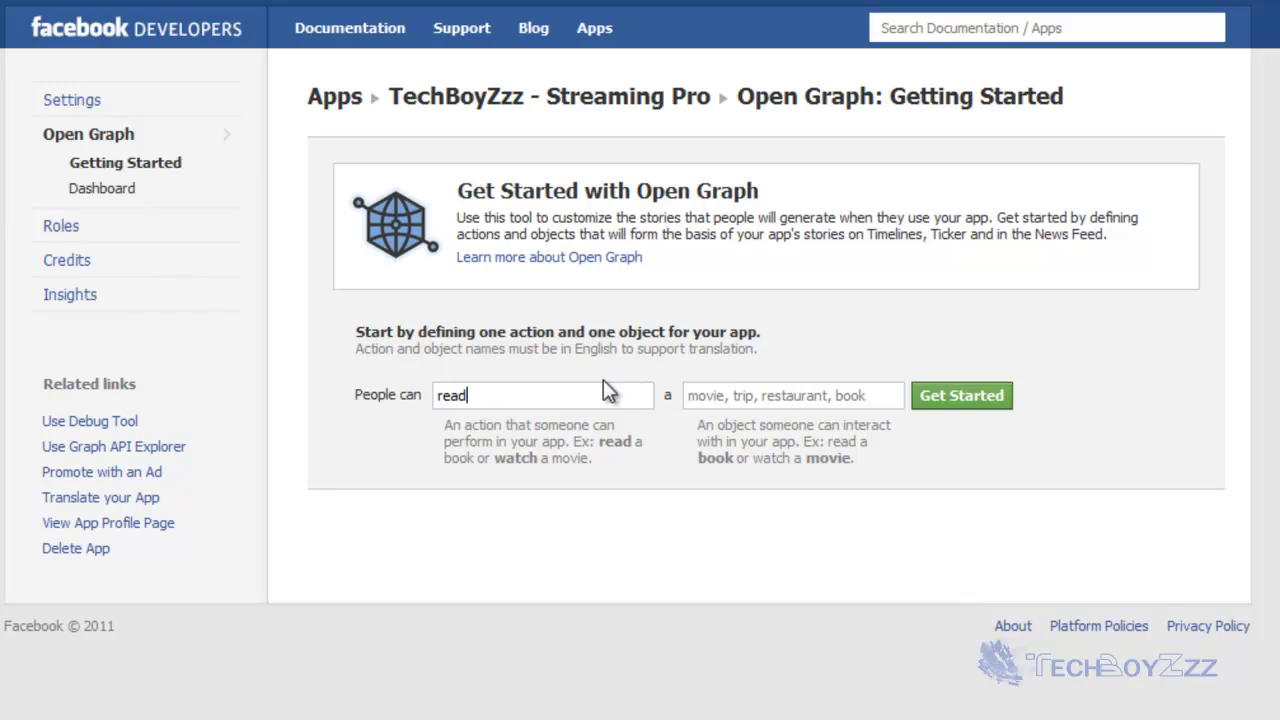
key(Tab)
text(book)
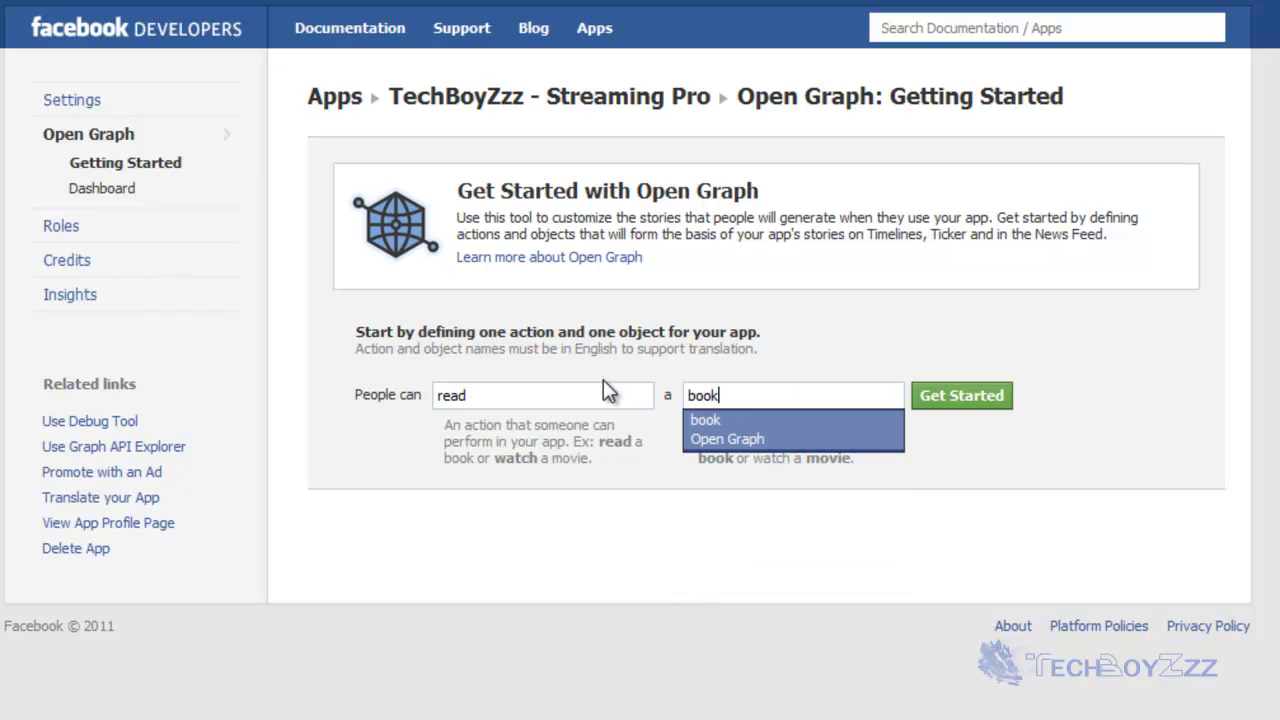
click(730, 421)
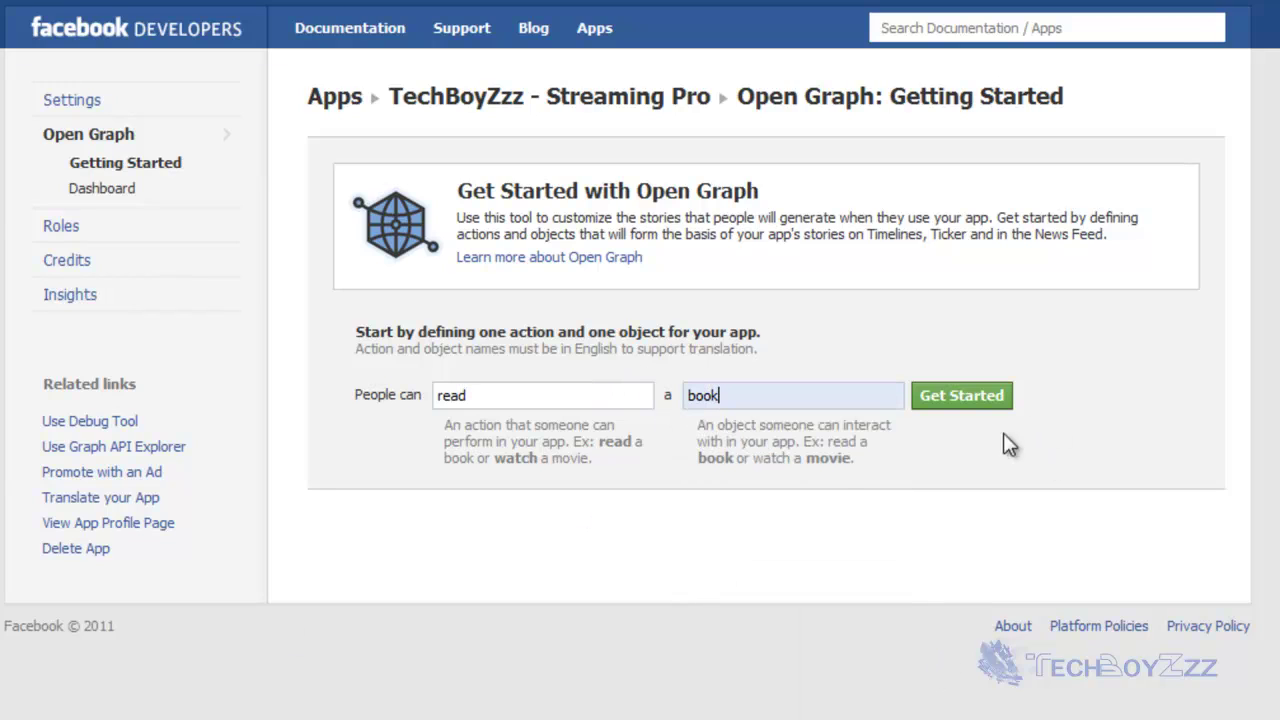
click(963, 404)
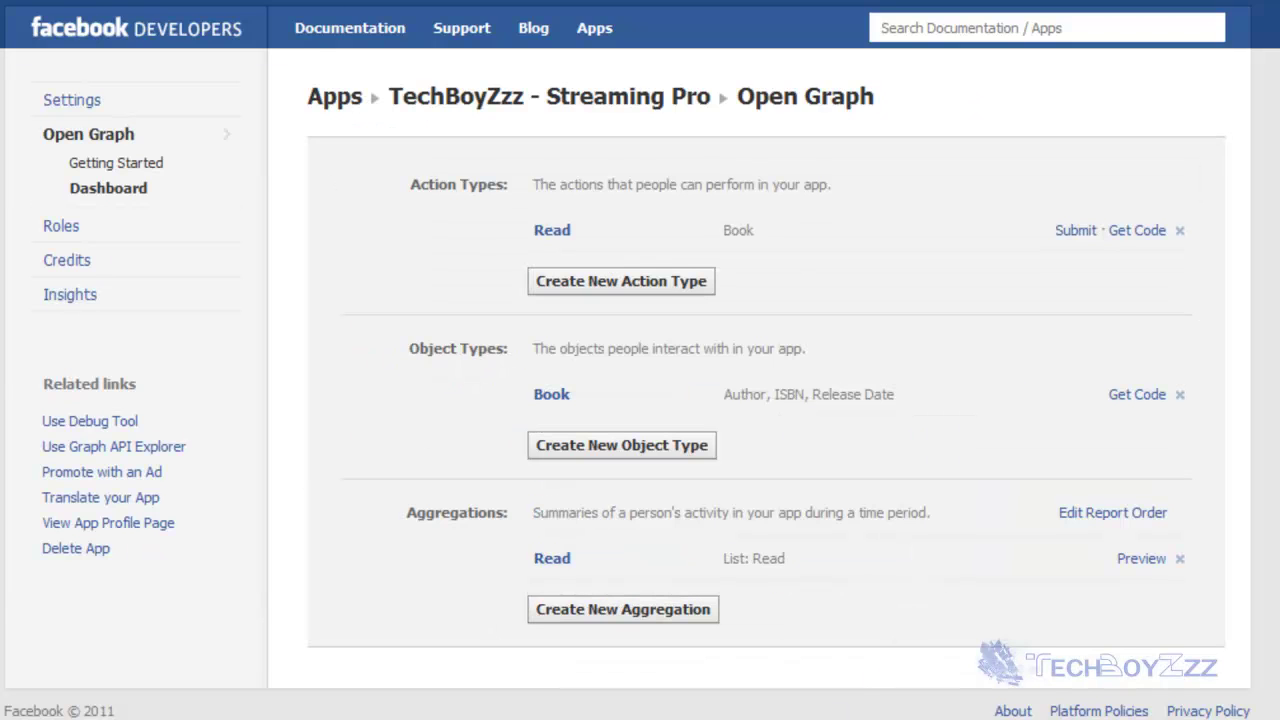
text(https://facebook.com)
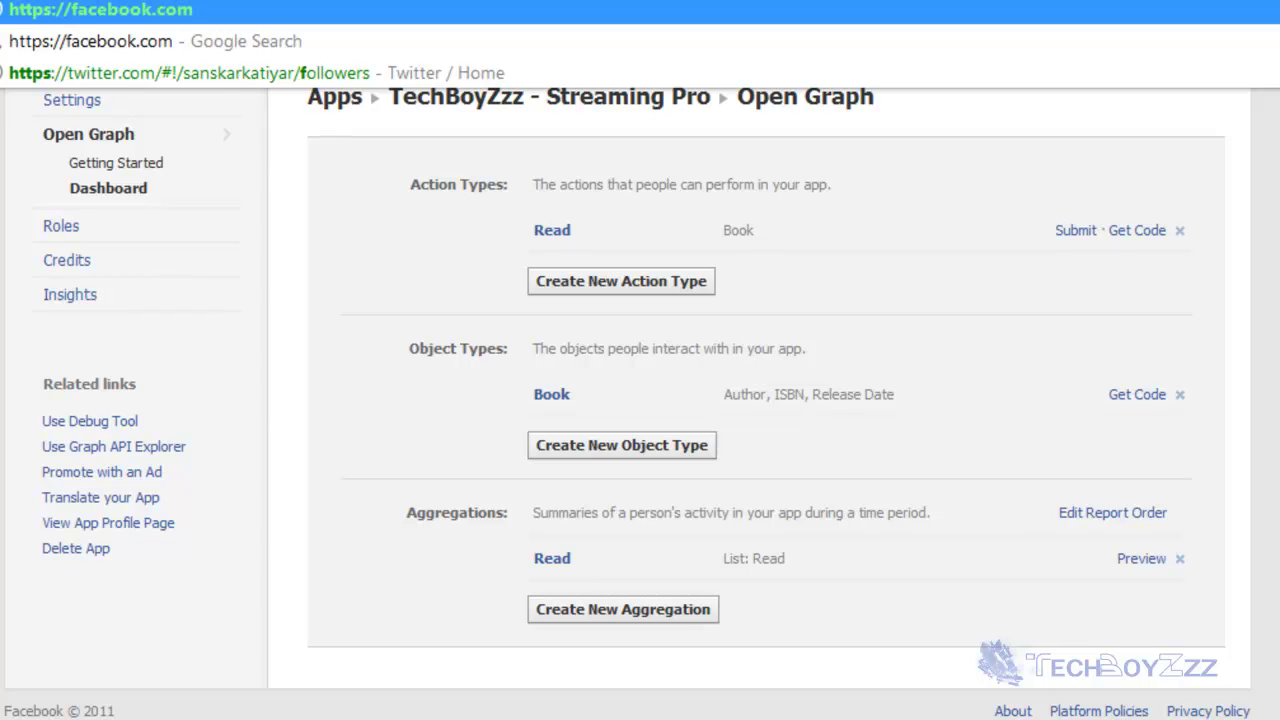
text(/home.pjp)
key(BackSpace)
key(BackSpace)
text(hp)
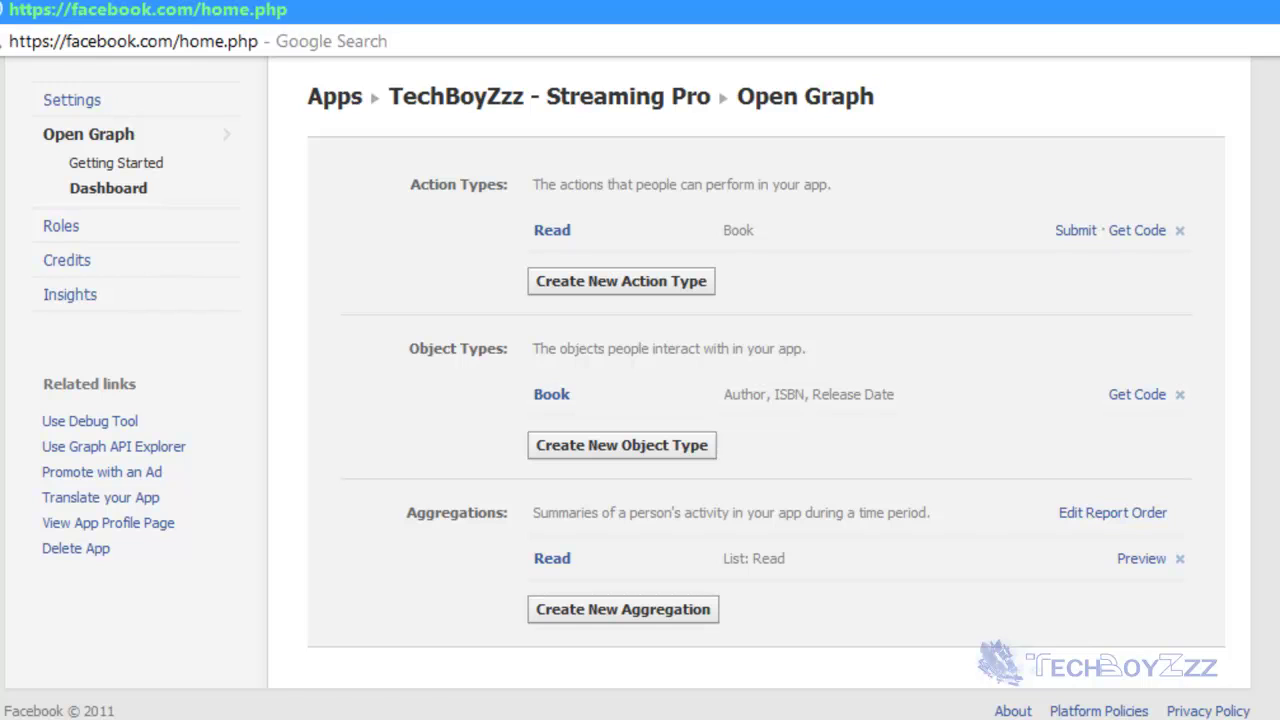
key(Return)
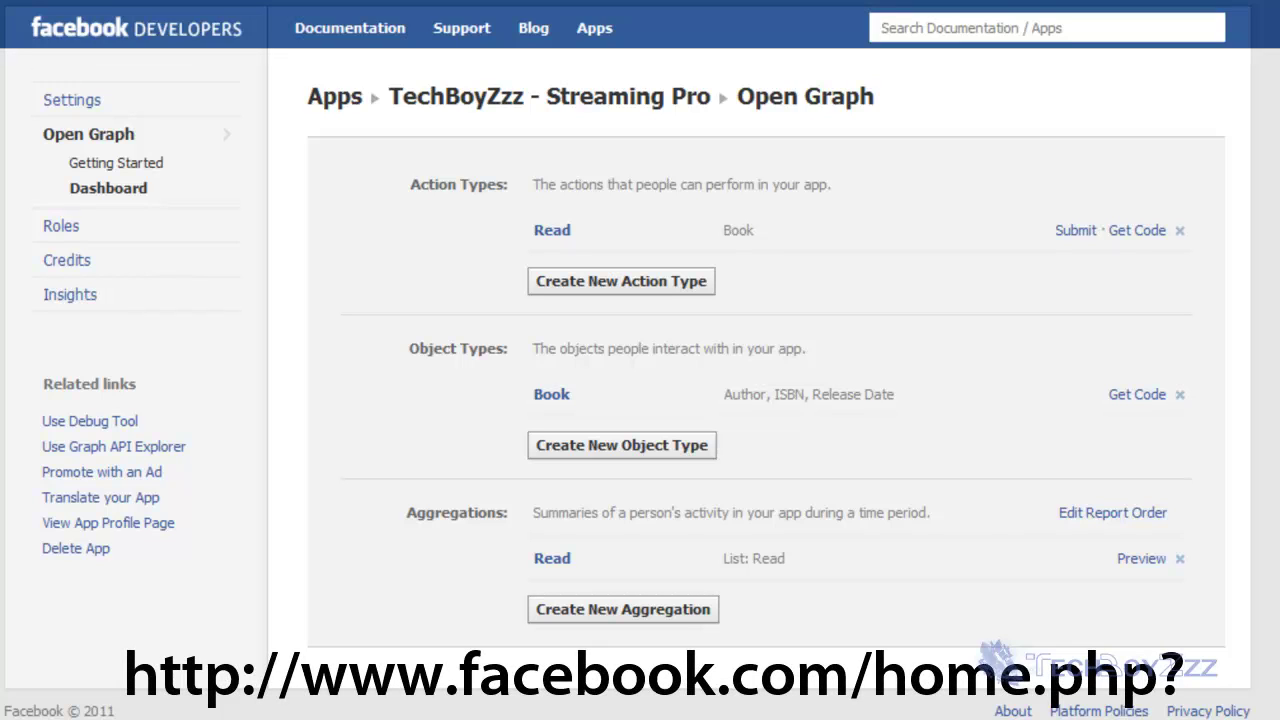